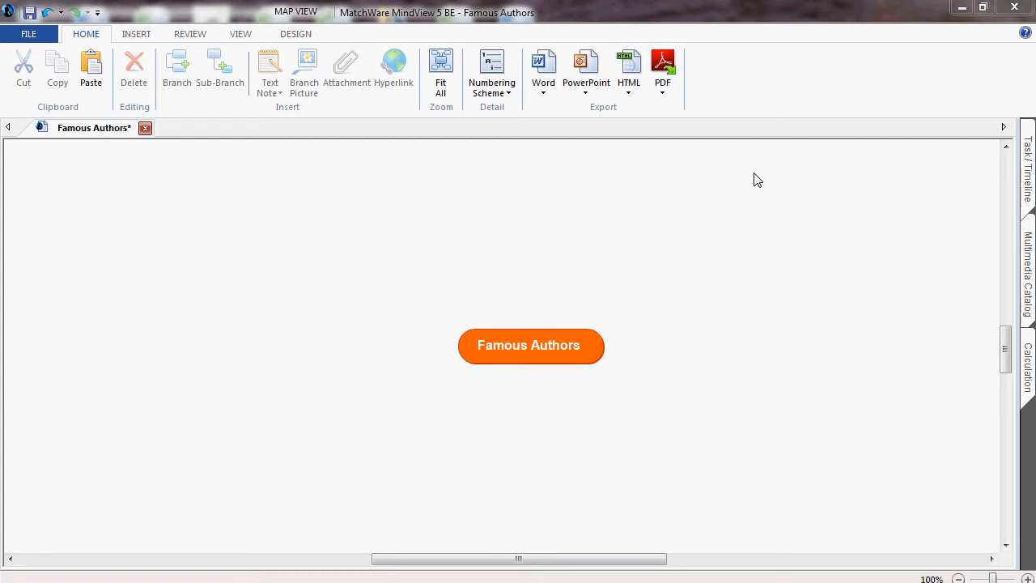
Add Ernest Hemingway and Charles dickens branches to the Famous Authors root topic.
click(587, 350)
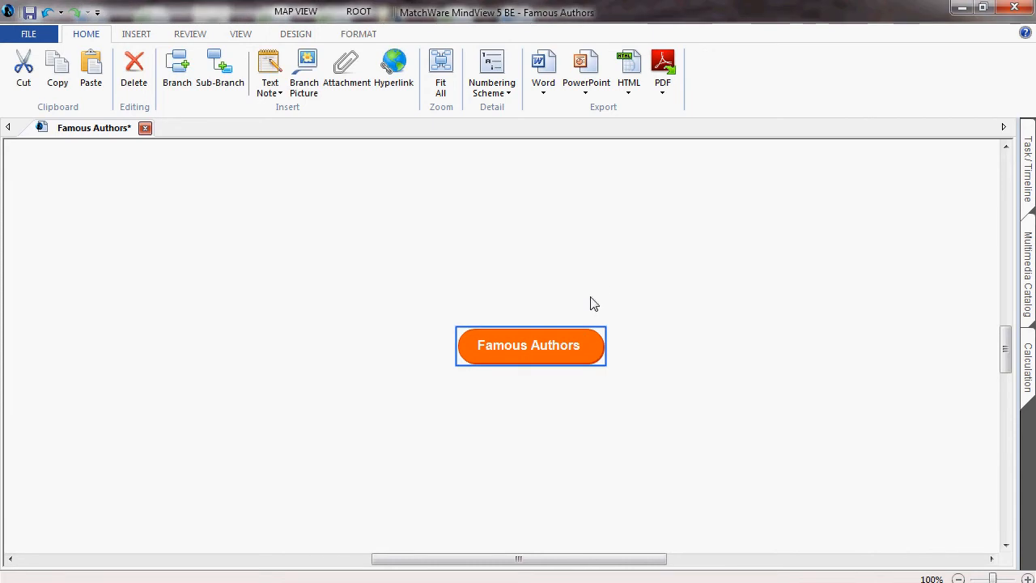
key(Insert)
text(Er)
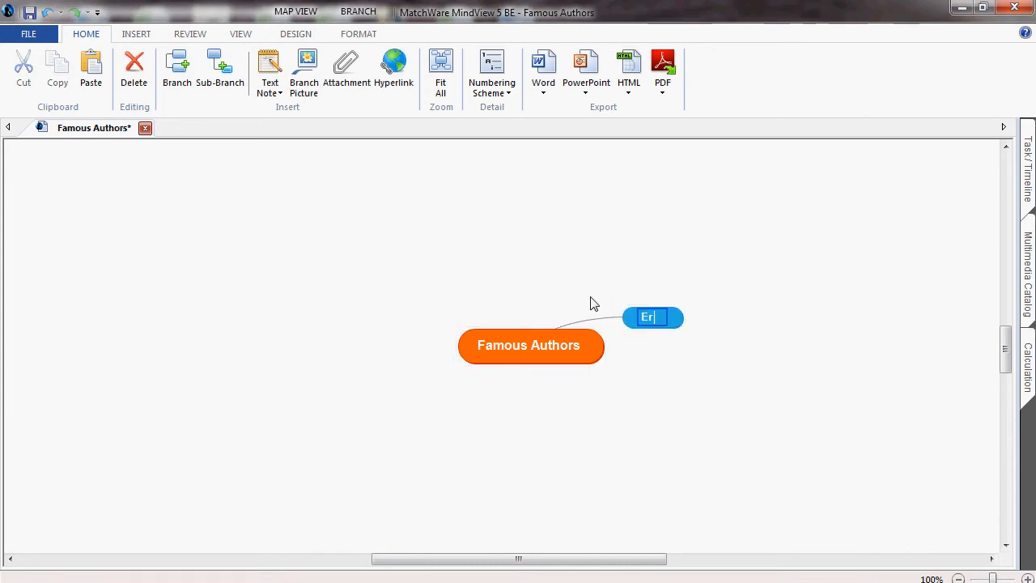
text(nest Hemingway)
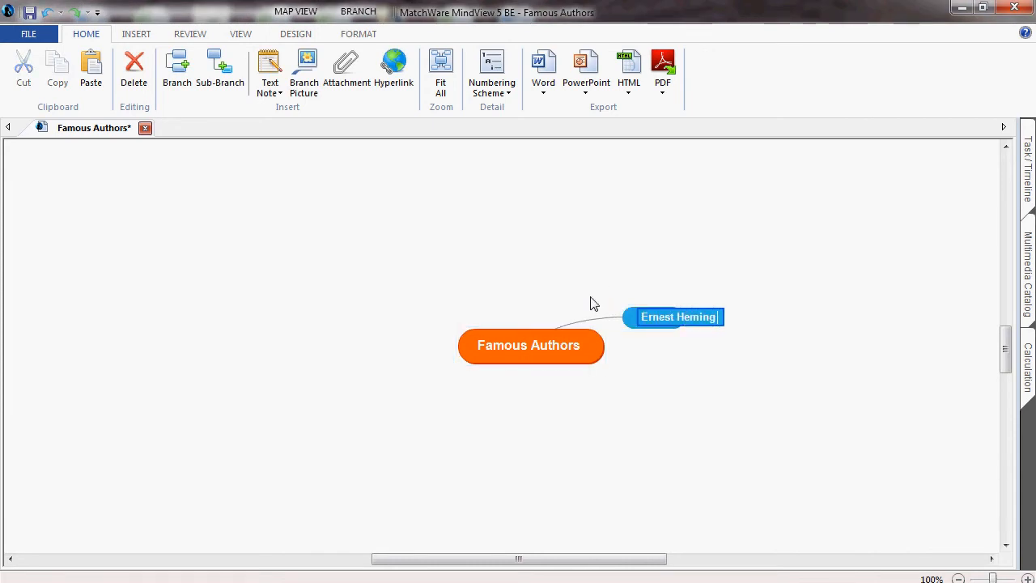
key(Return)
key(Return)
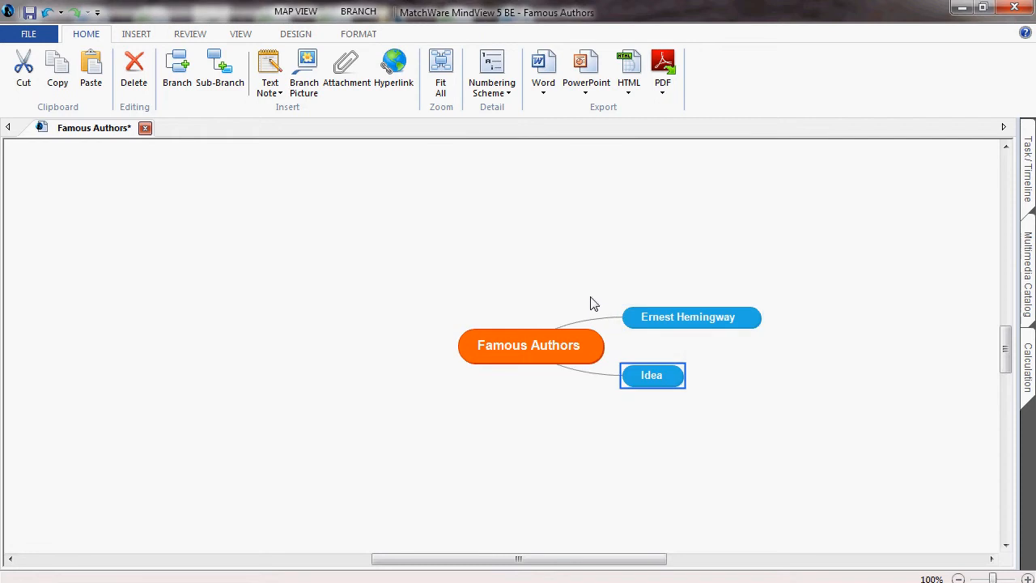
text(Charles )
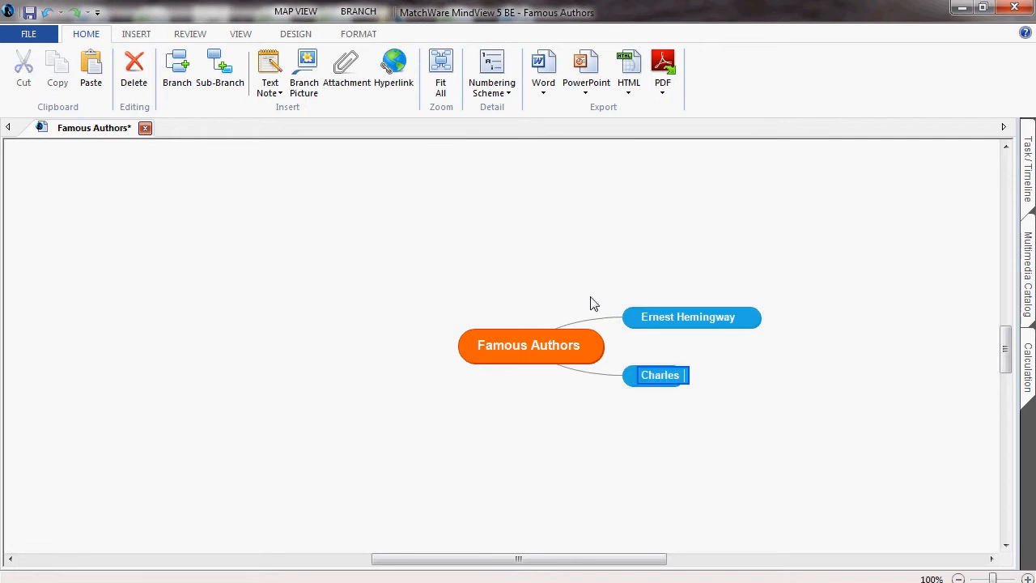
text(dickens)
key(Return)
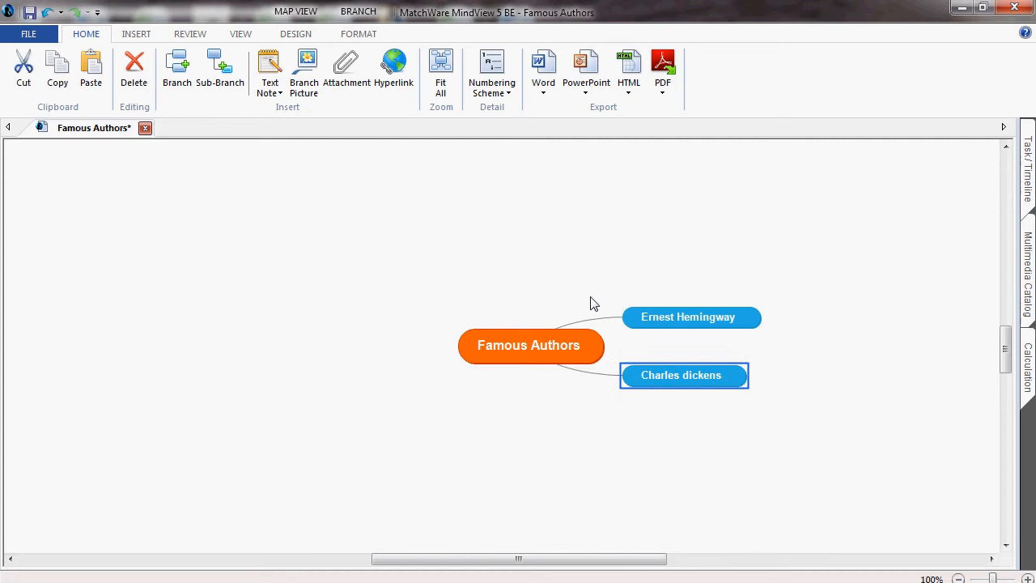
Add James Joyce and Jane Austen branches, then select Ernest Hemingway.
key(Return)
text(James Jo)
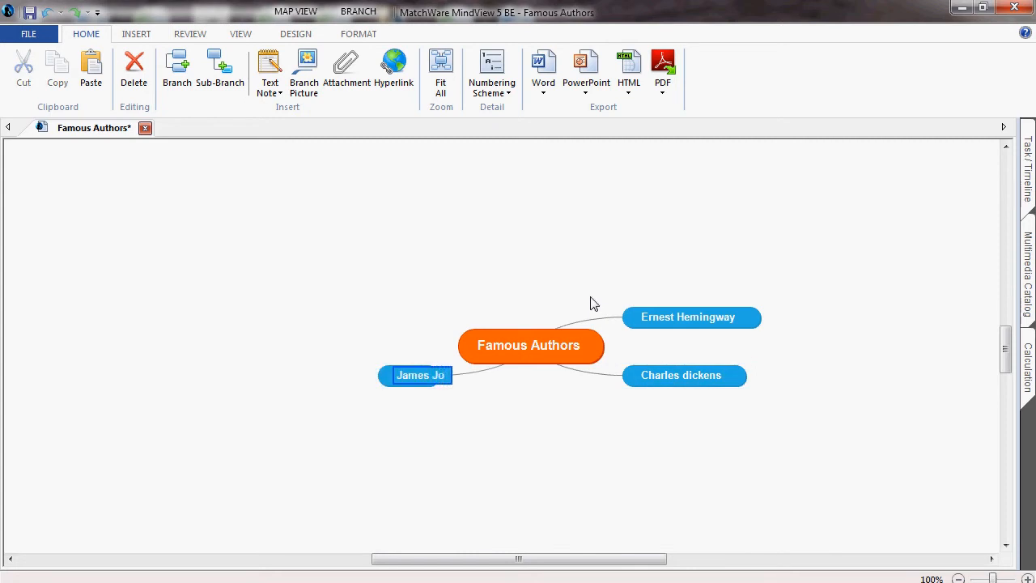
text(yce)
key(Return)
key(Return)
text(Jane)
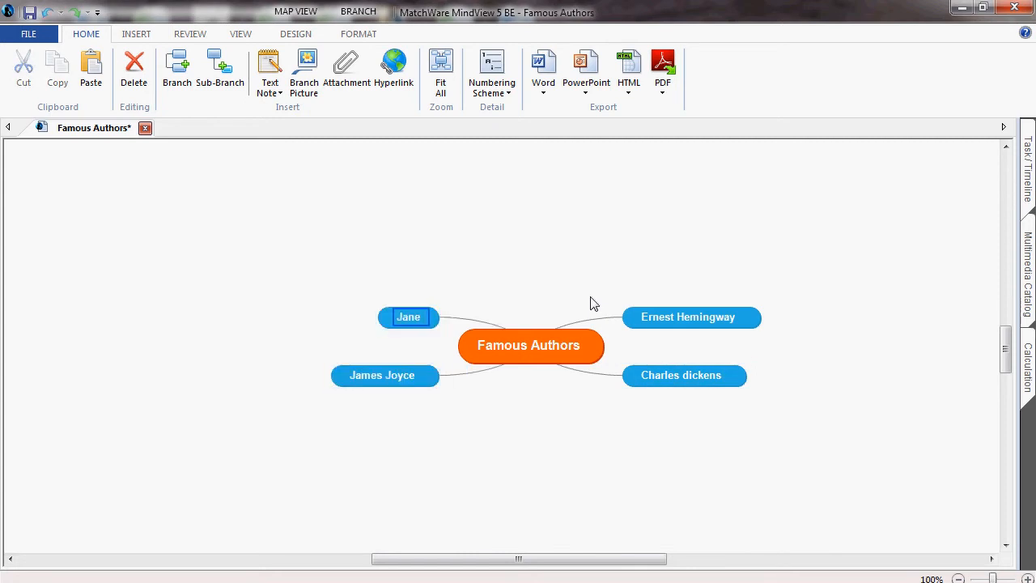
text( Austen)
key(Return)
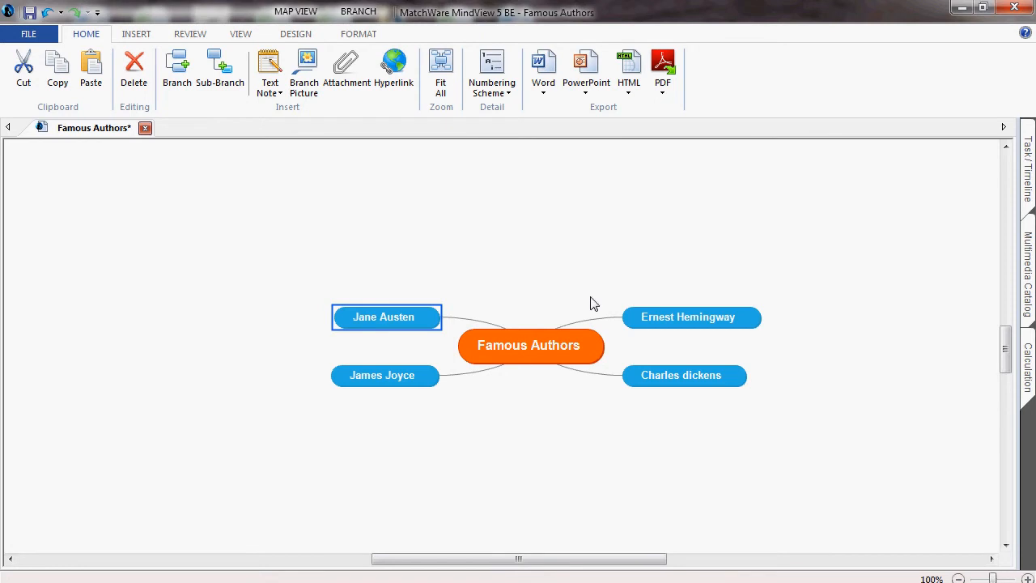
key(Right)
key(Right)
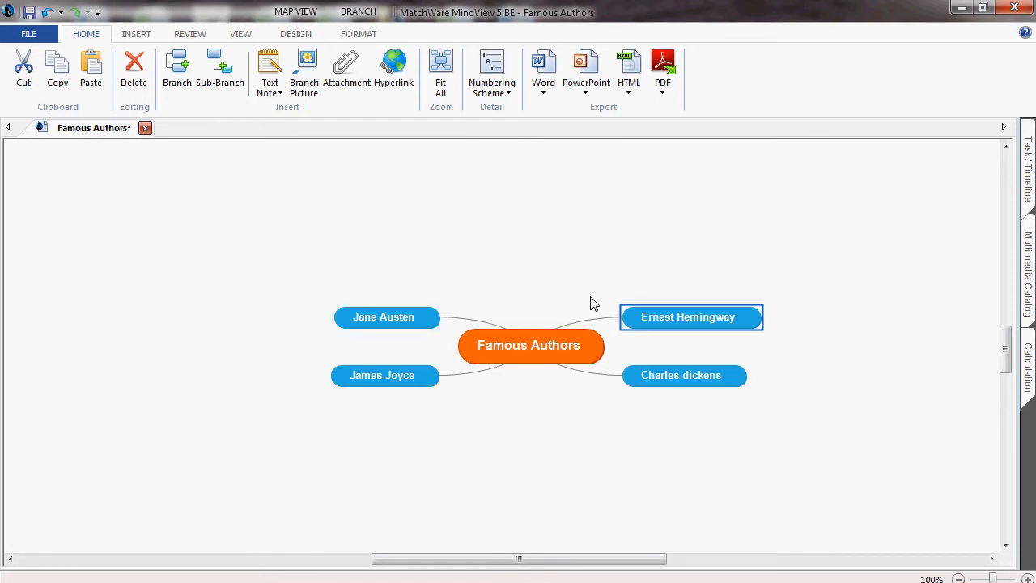
Add Early Life and Famous Works sub-branches under Ernest Hemingway.
key(Insert)
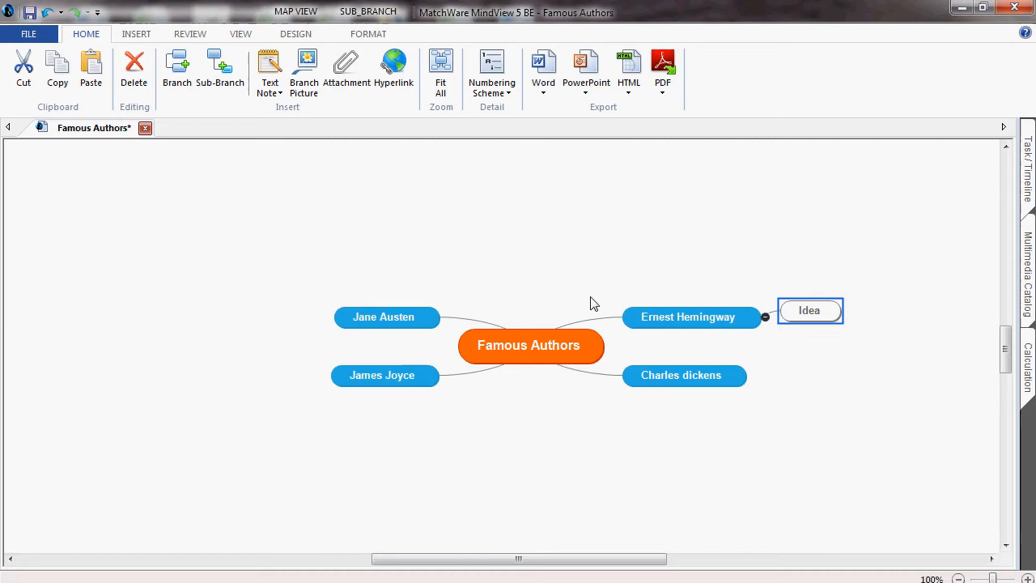
text(Early Life)
key(Return)
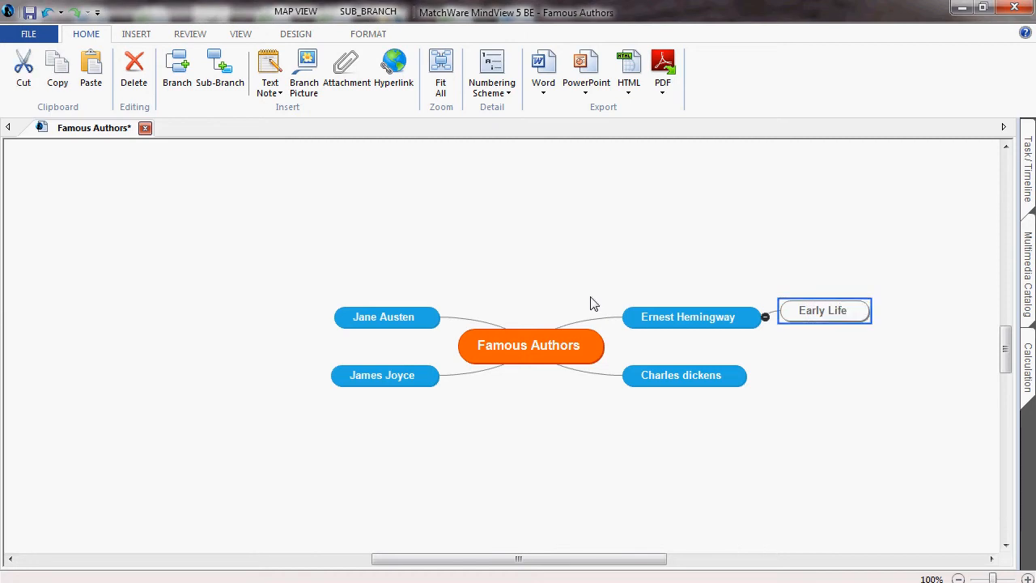
key(Return)
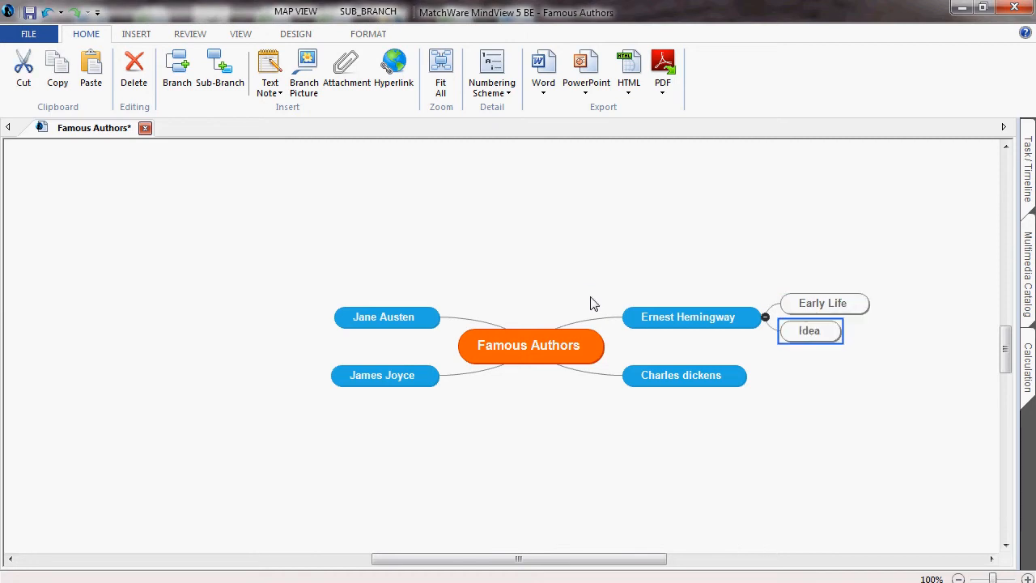
text(Famous Wor)
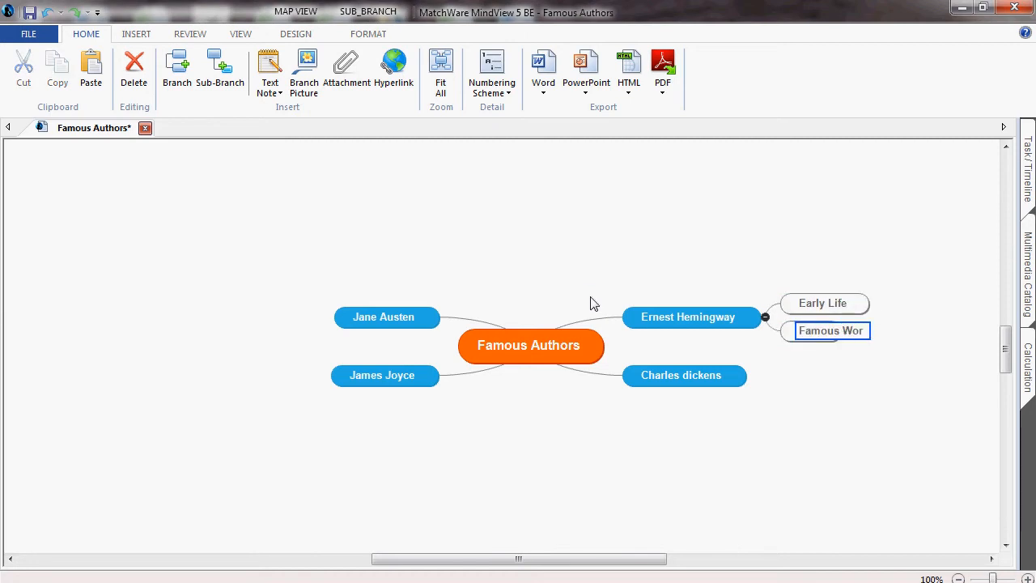
text(ks)
key(Return)
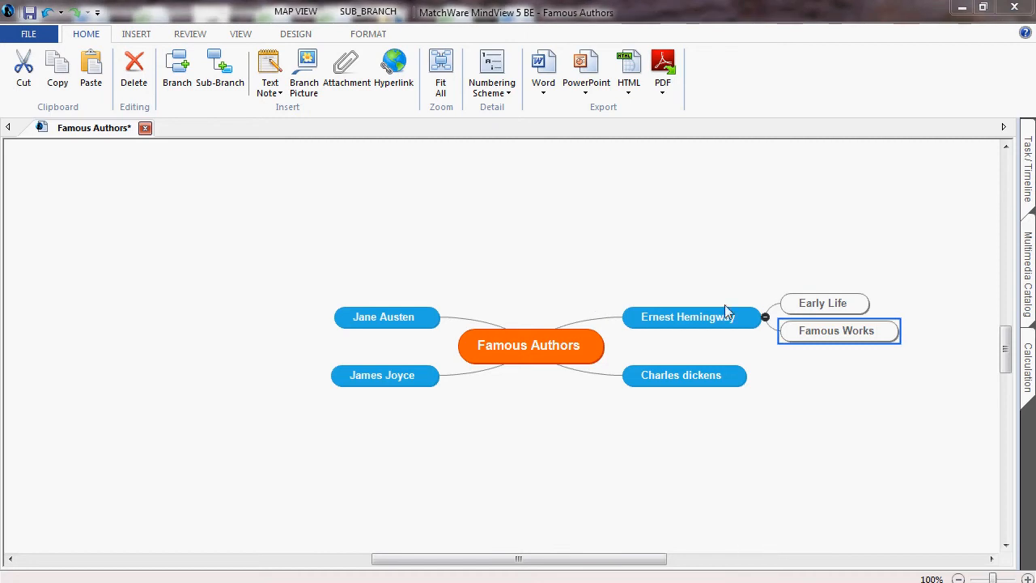
Attach a new text note 'Ernest Hemingway was born in 1899' to Early Life.
click(789, 306)
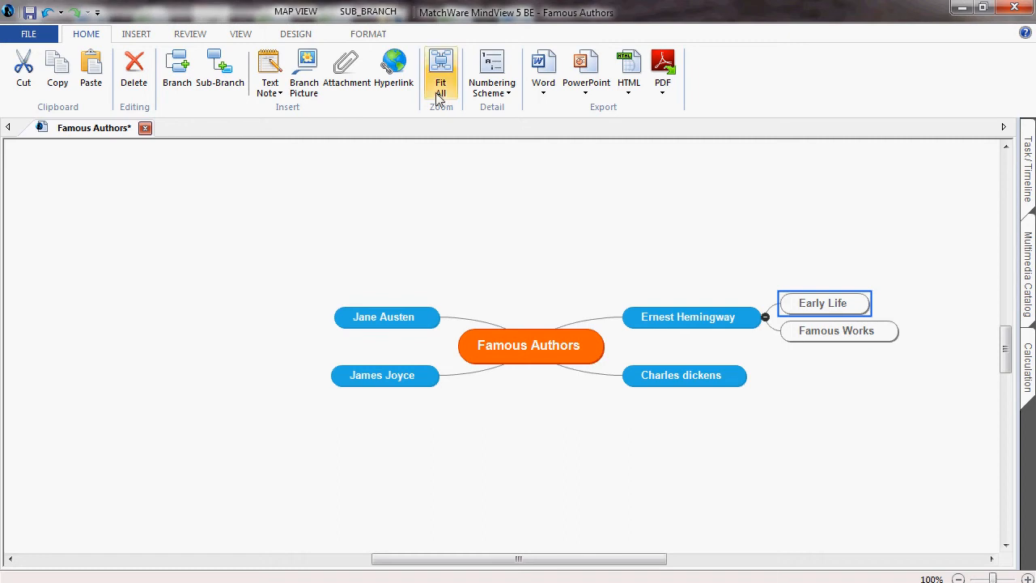
click(270, 87)
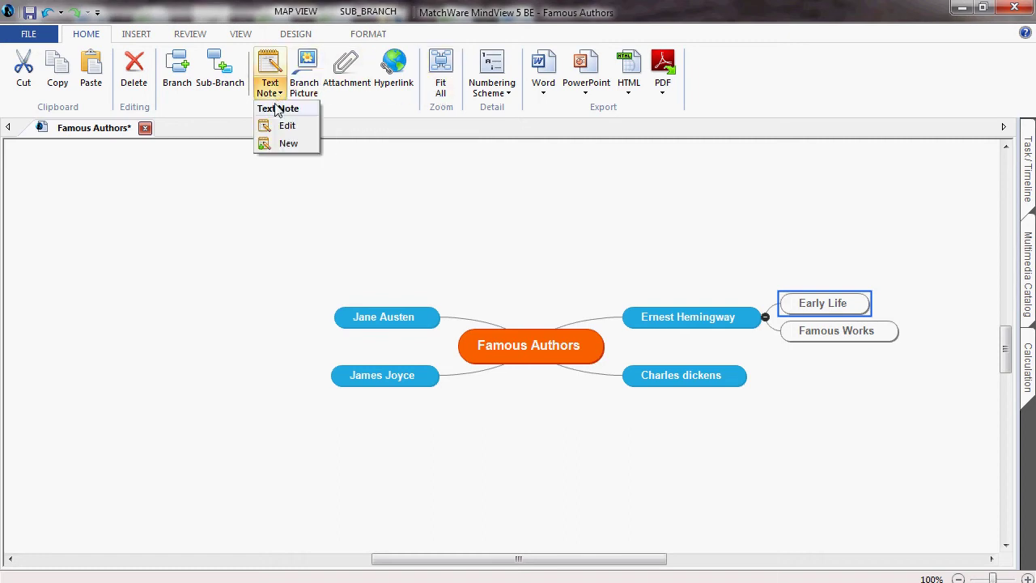
click(289, 143)
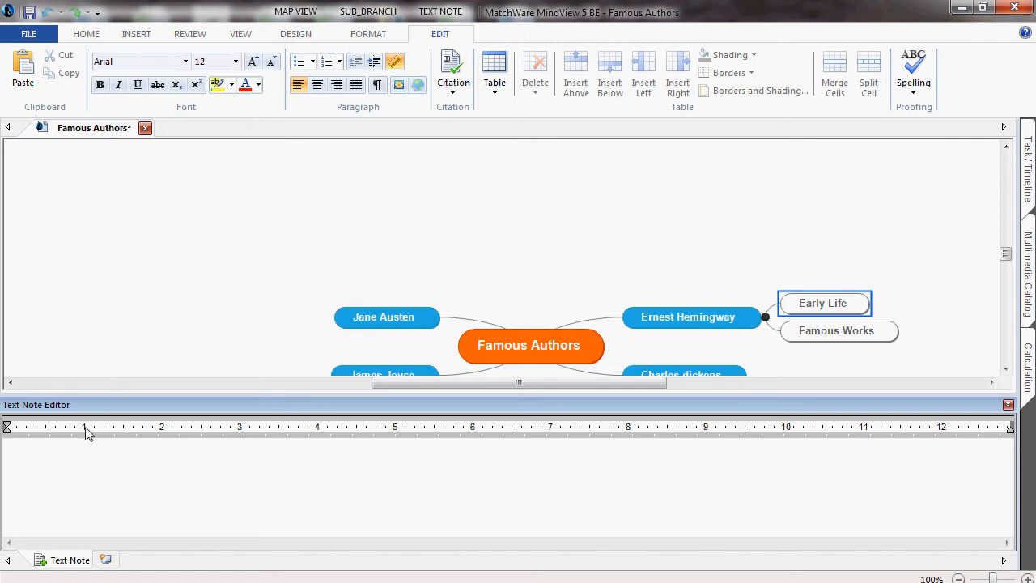
text(Ernest )
text(Hemingway)
text( was born in 18)
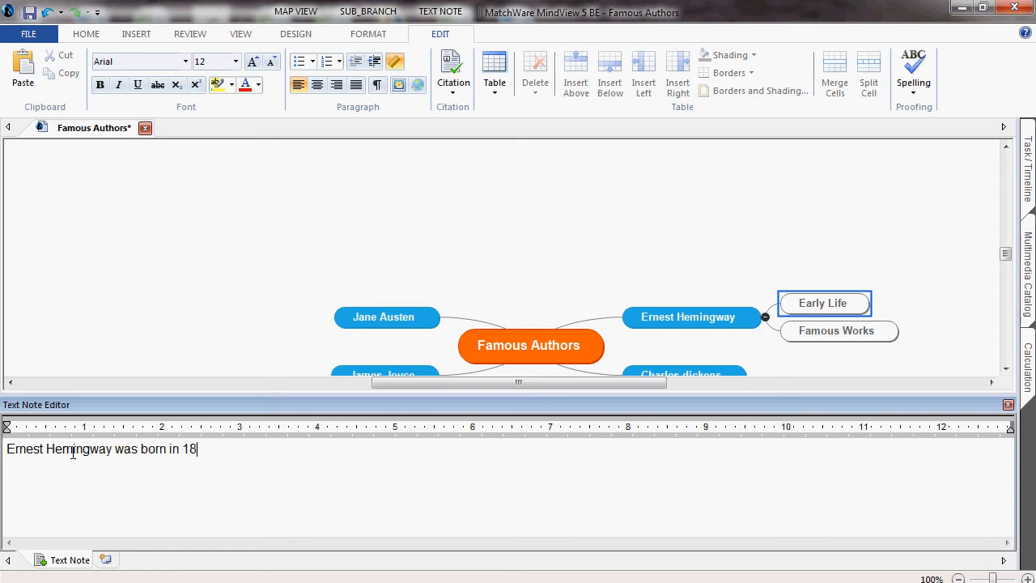
text(99)
click(655, 244)
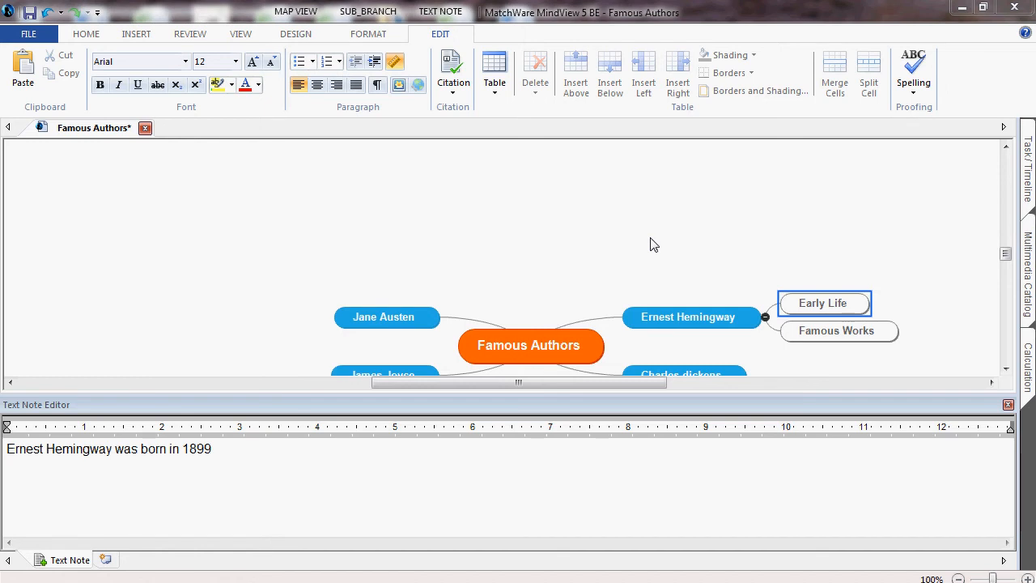
Close the note editor and search the Multimedia Catalog for jane austen.
click(1009, 404)
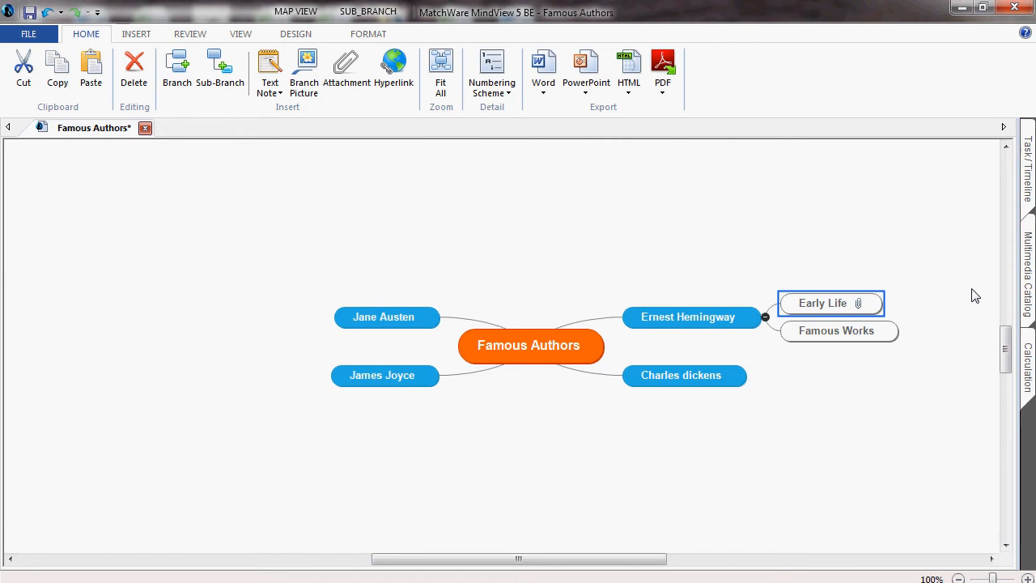
click(1018, 271)
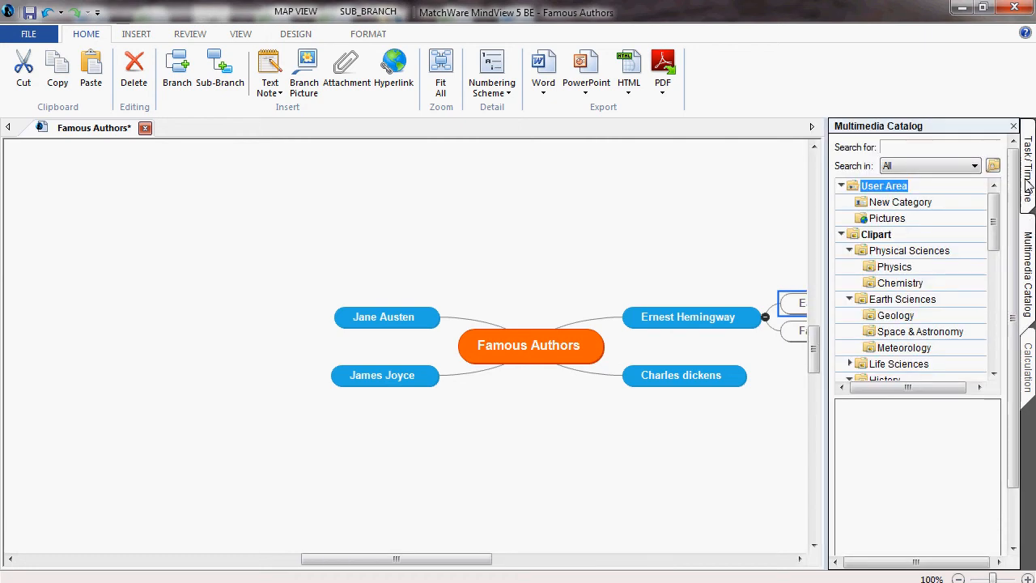
click(954, 148)
text(jane austen)
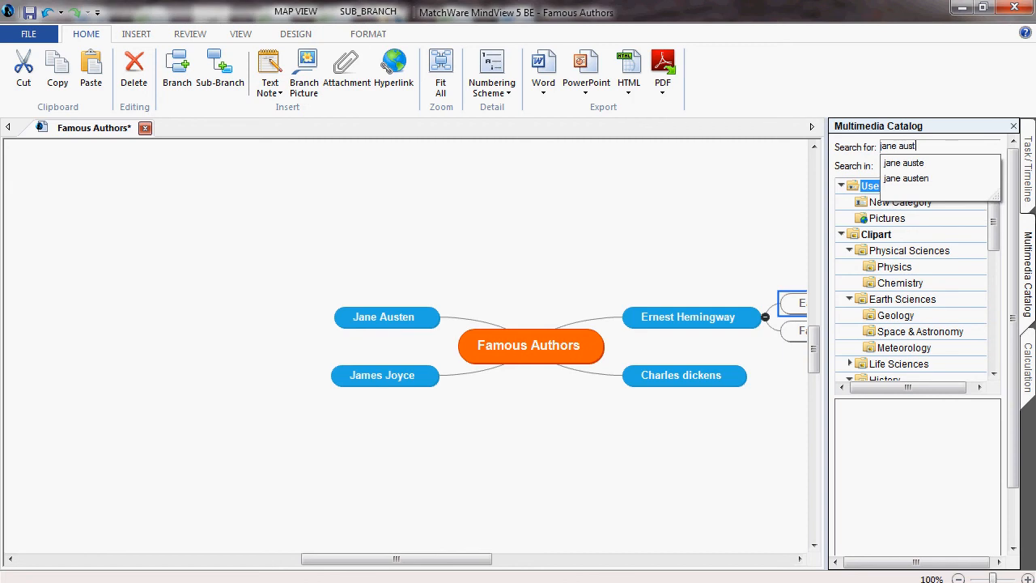
key(Return)
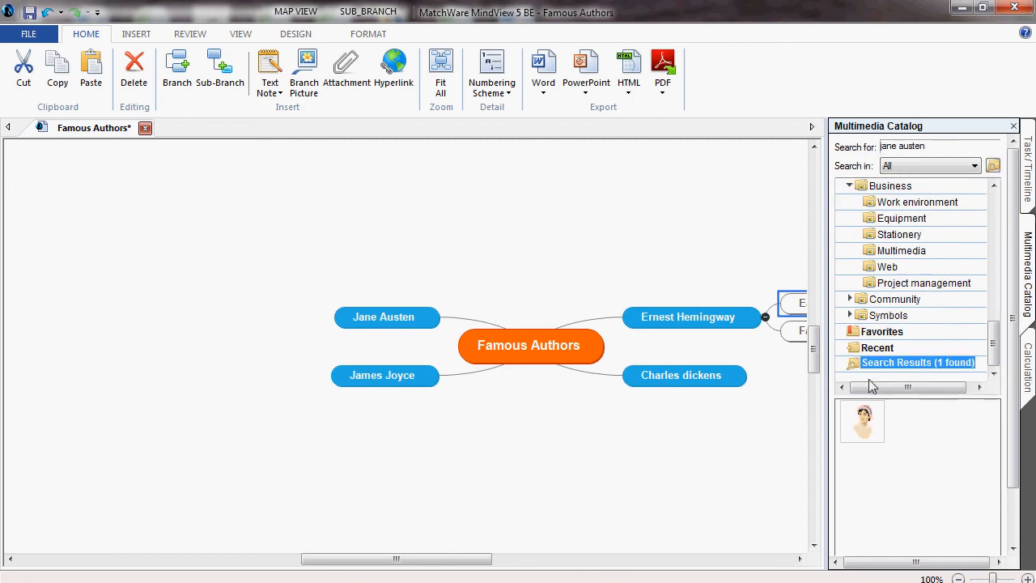
Drag the Jane Austen portrait onto her branch and close the catalog.
mouse_move(862, 421)
mouse_down()
mouse_move(758, 378)
mouse_move(413, 320)
mouse_up()
click(534, 289)
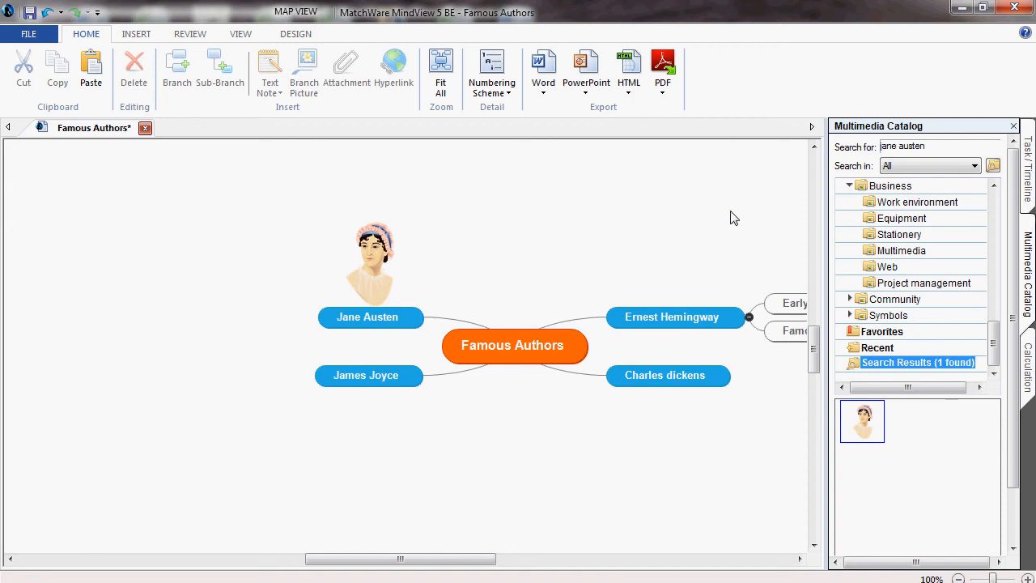
click(1016, 126)
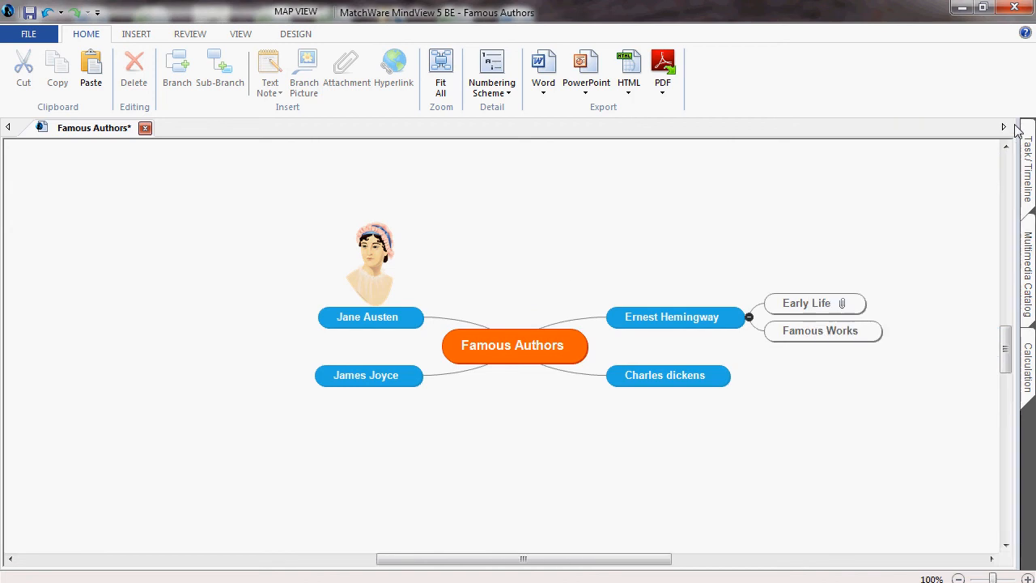